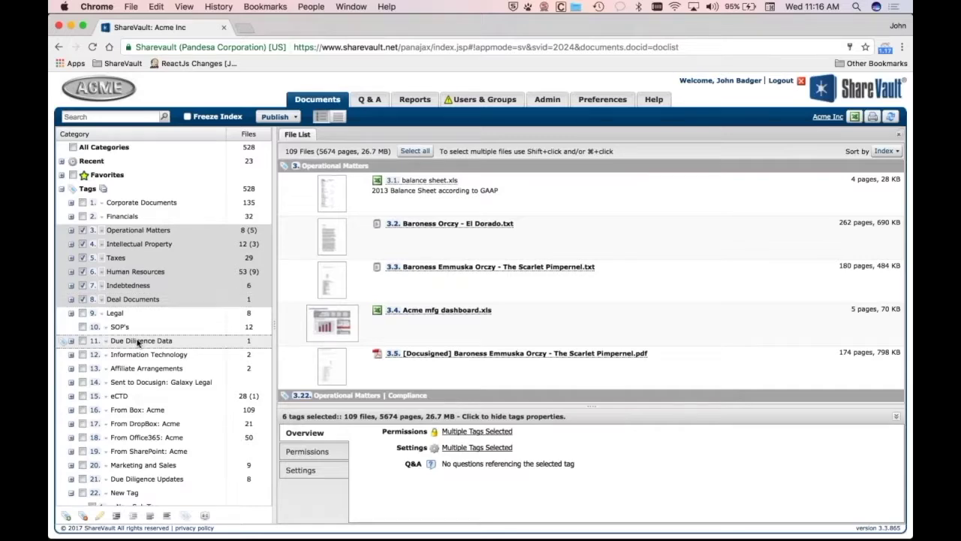
- Add the Due Diligence Data and Sent to Docusign: Galaxy Legal tags to the selection and show the selected tags' permissions
left_click(137, 342)
left_click(137, 384)
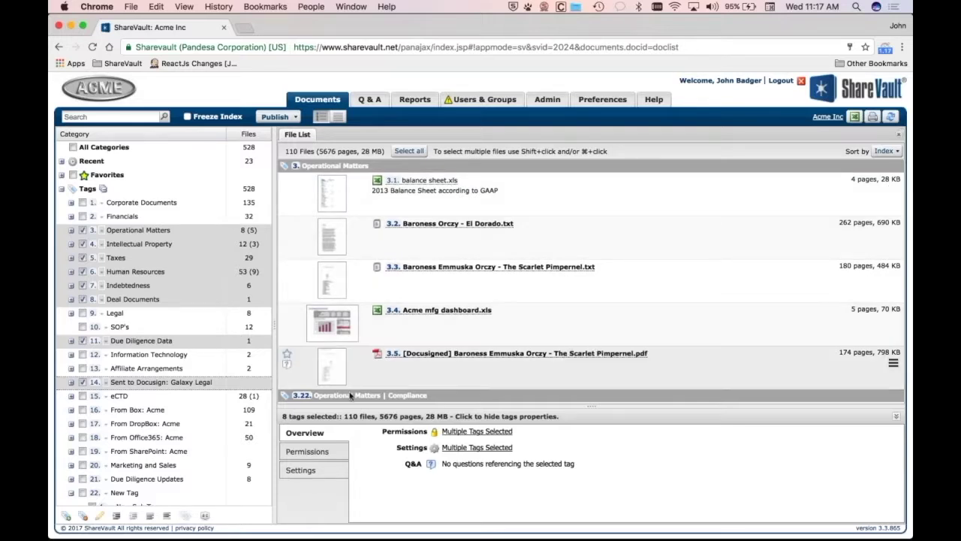
left_click(309, 451)
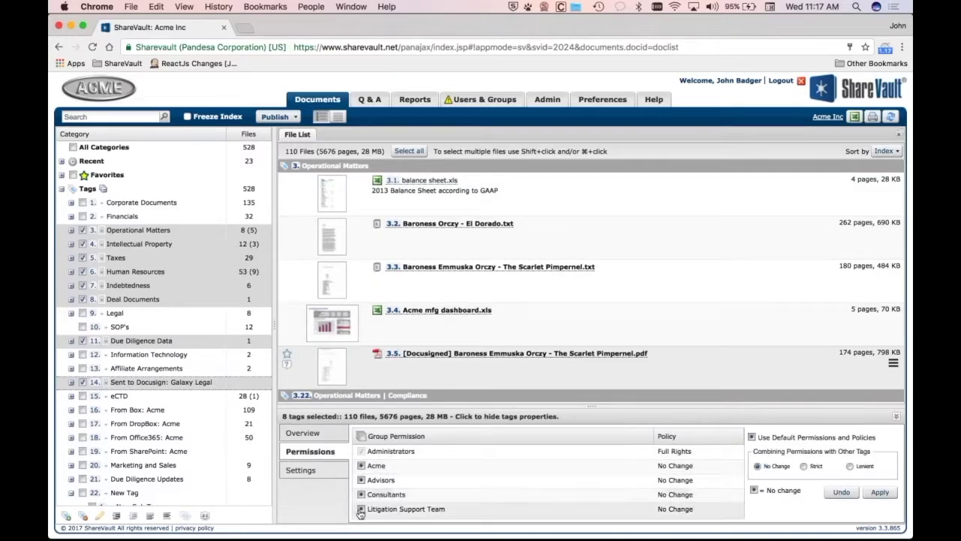
- Grant New buyer group access to the selected tags, and cycle its permission back to No Change
scroll(406, 496, "down", 3)
scroll(412, 500, "down", 2)
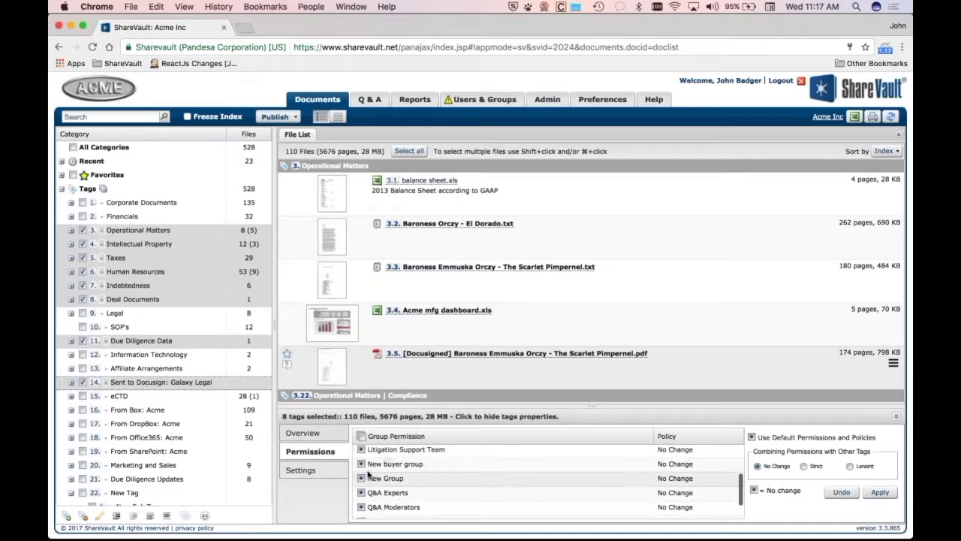
left_click(362, 465)
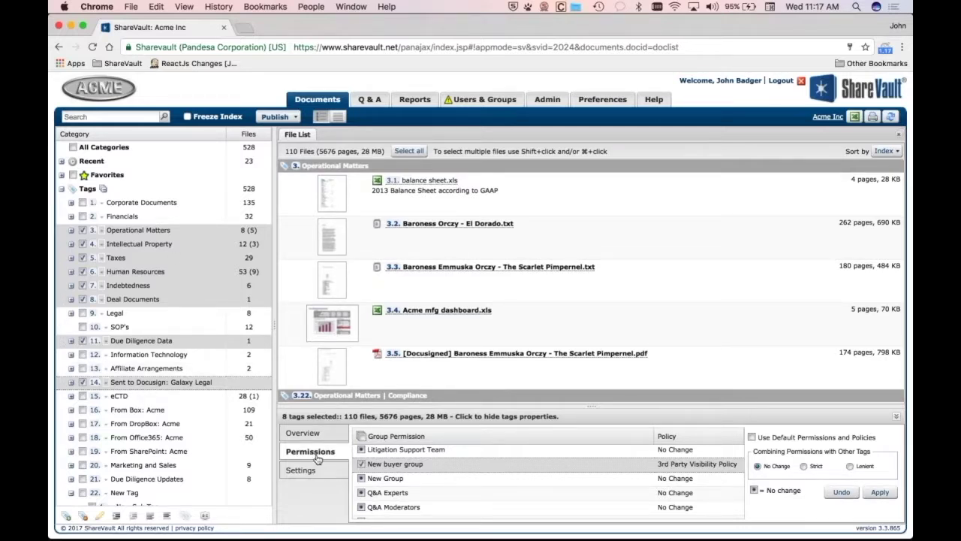
left_click(360, 464)
left_click(361, 464)
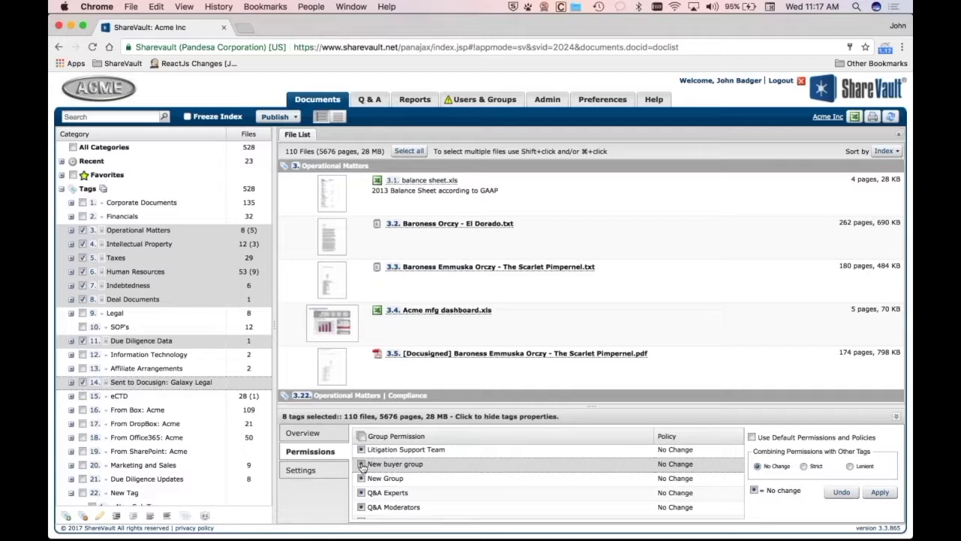
- Grant New buyer group access again, view the available policies, and return the group to No Change
left_click(361, 465)
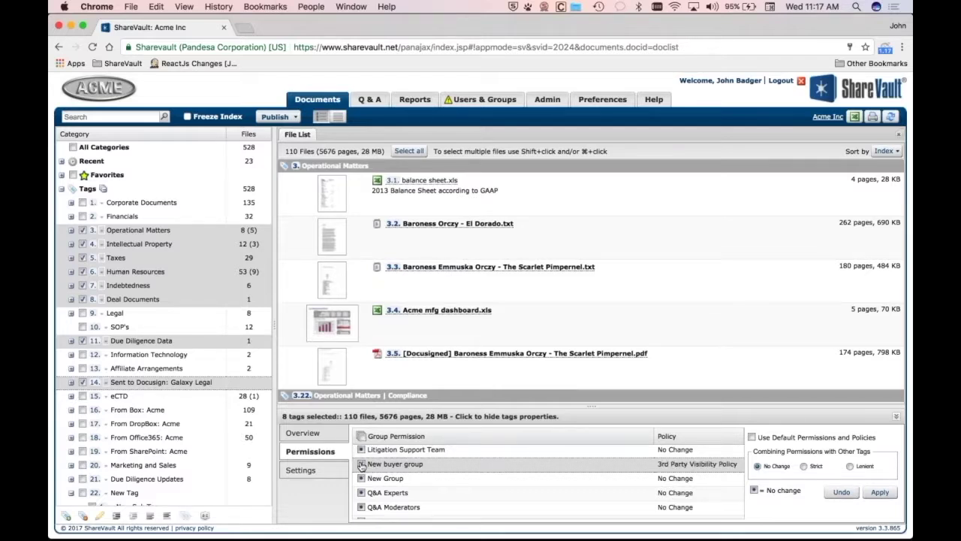
left_click(693, 465)
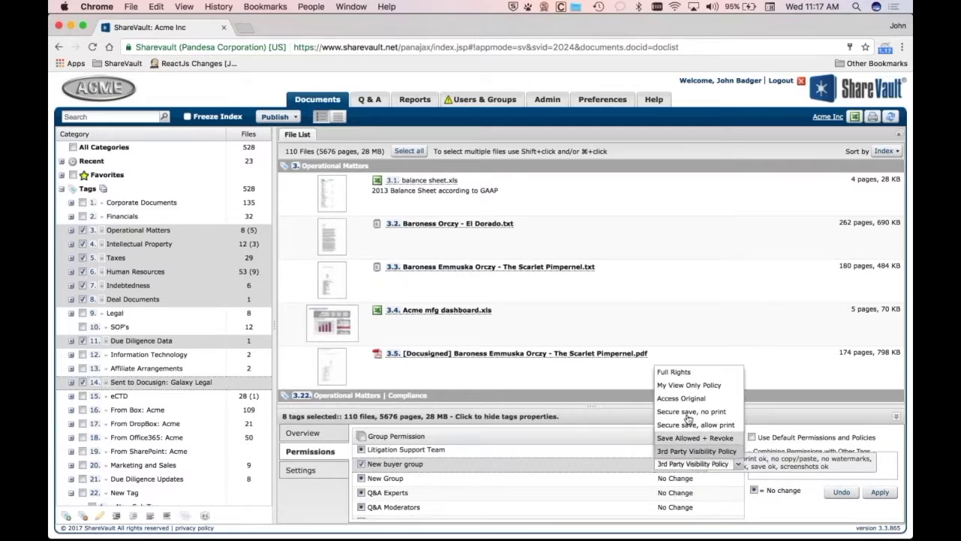
left_click(648, 465)
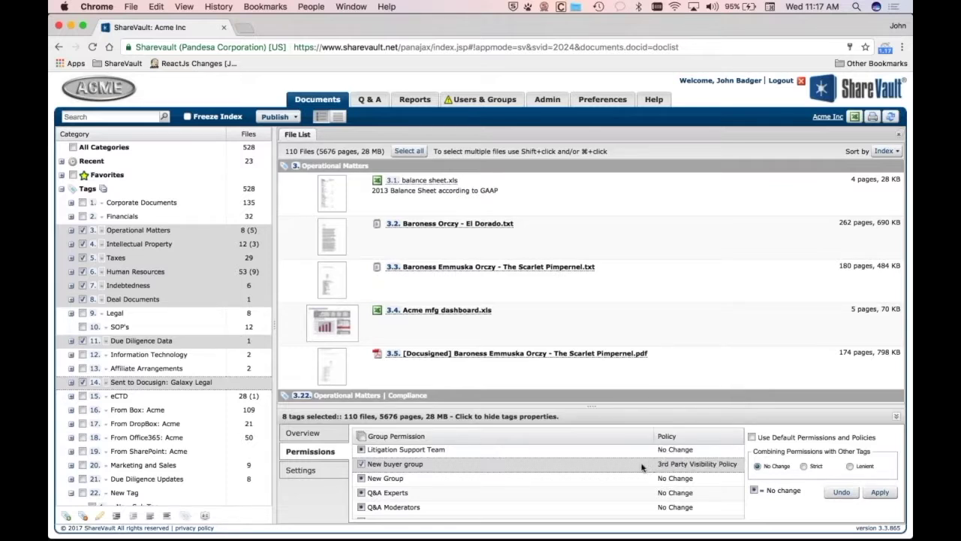
left_click(361, 465)
left_click(361, 465)
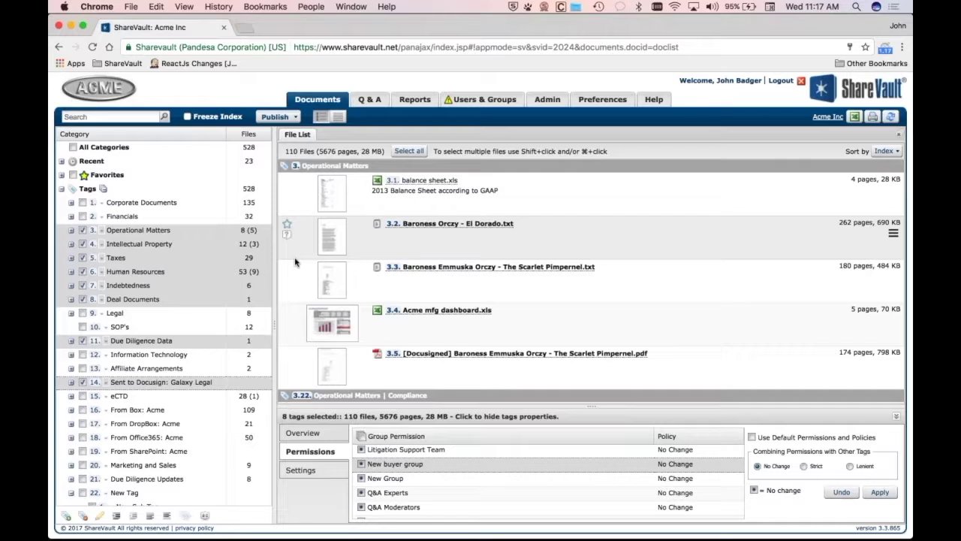
- Select only the Operational Matters tag and clear its permissions for all non-administrator groups
left_click(204, 232)
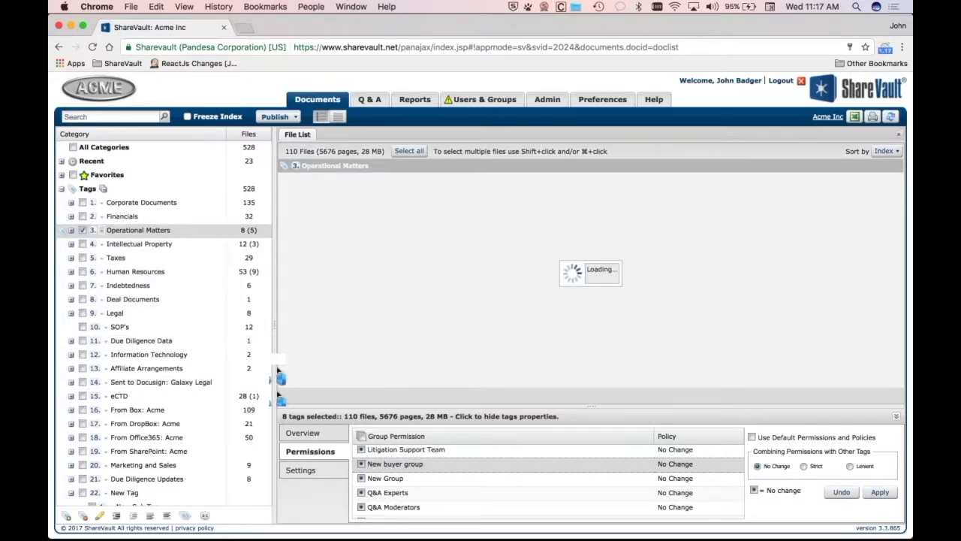
scroll(445, 478, "down", 1)
scroll(445, 478, "up", 3)
scroll(444, 478, "down", 1)
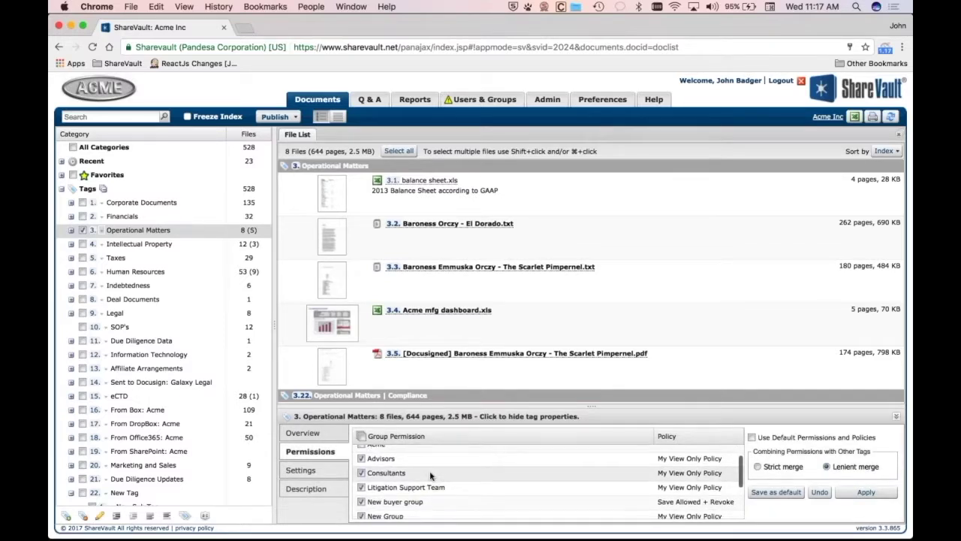
left_click(361, 459)
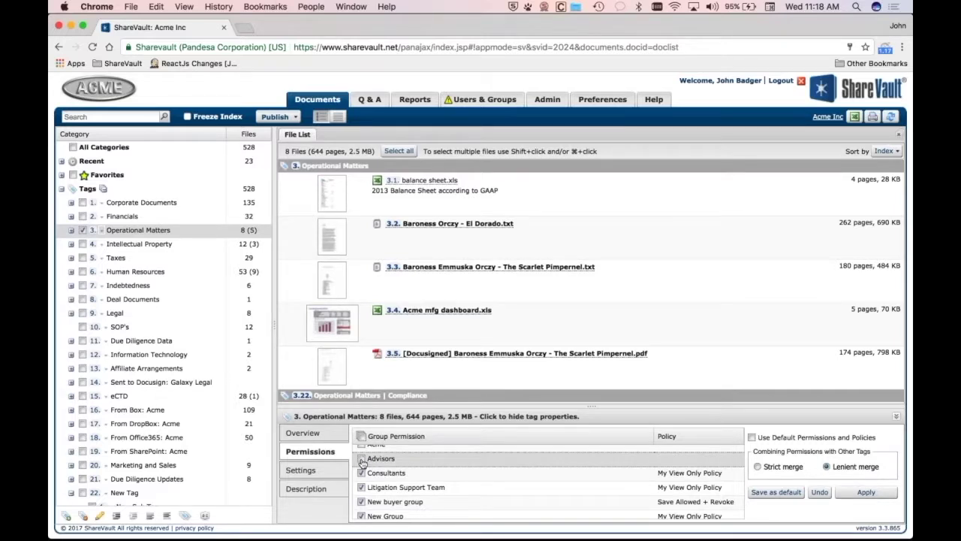
left_click(361, 436)
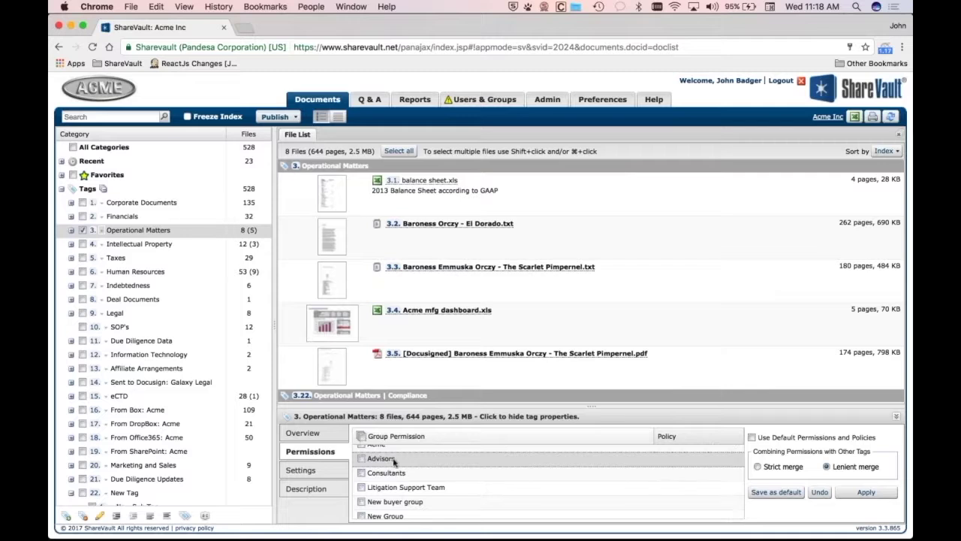
- Grant Advisors, New buyer group, Litigation Support Team and Consultants access to the Operational Matters tag
left_click(361, 459)
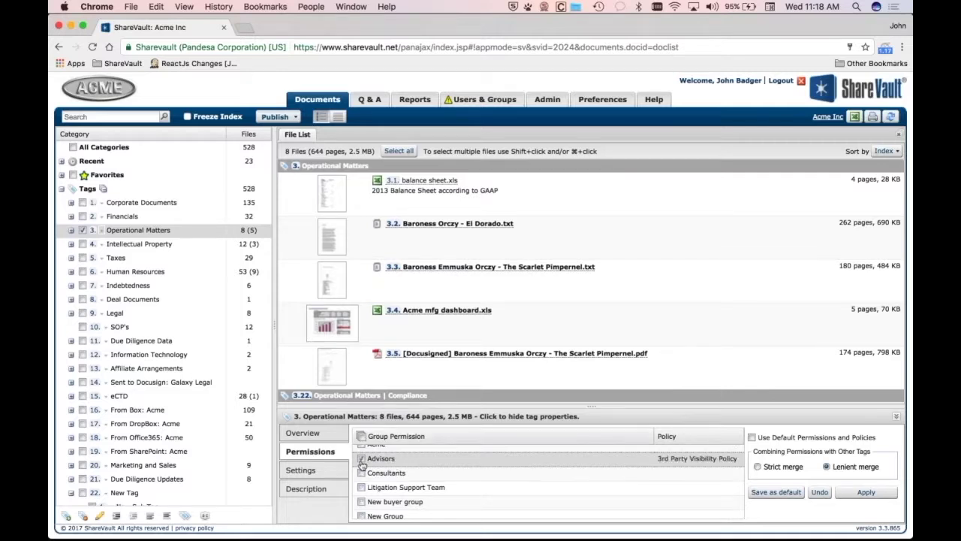
left_click(361, 502)
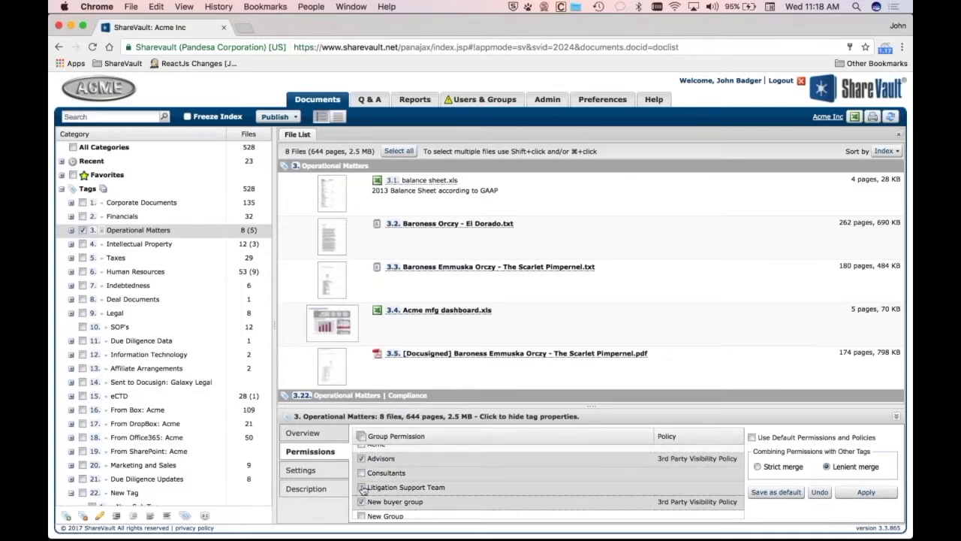
left_click(361, 488)
left_click(362, 472)
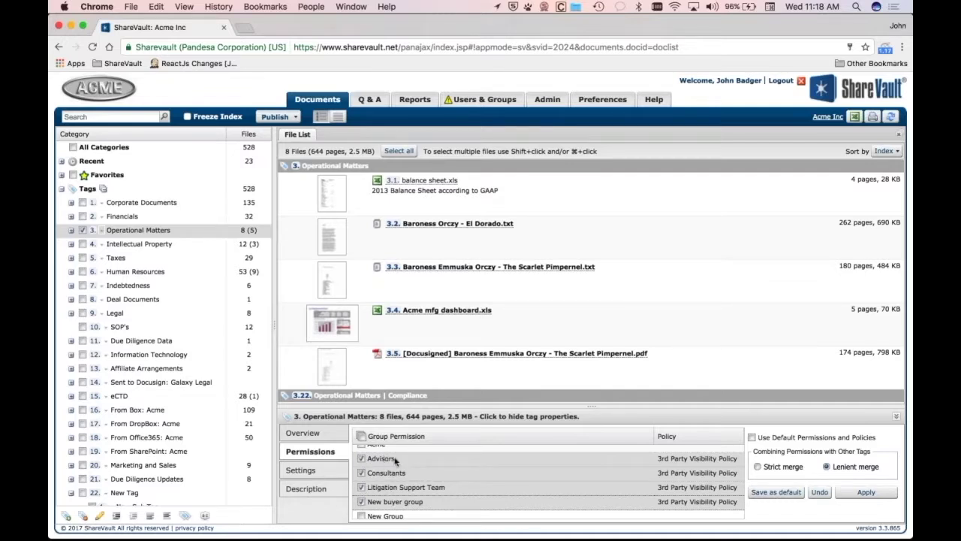
- Set the policy of the four selected groups to "Secure save, allow print" and enlarge the tag properties area
left_click(697, 459)
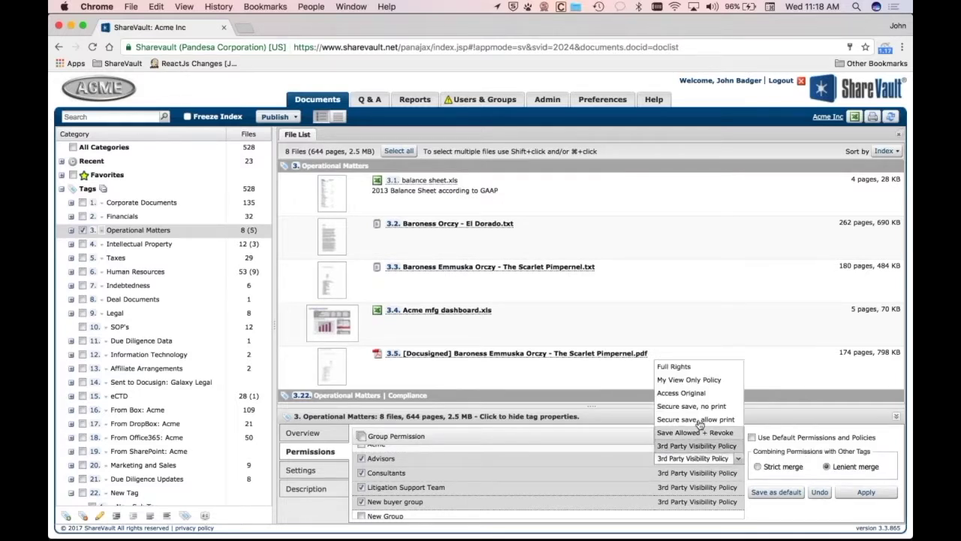
left_click(695, 419)
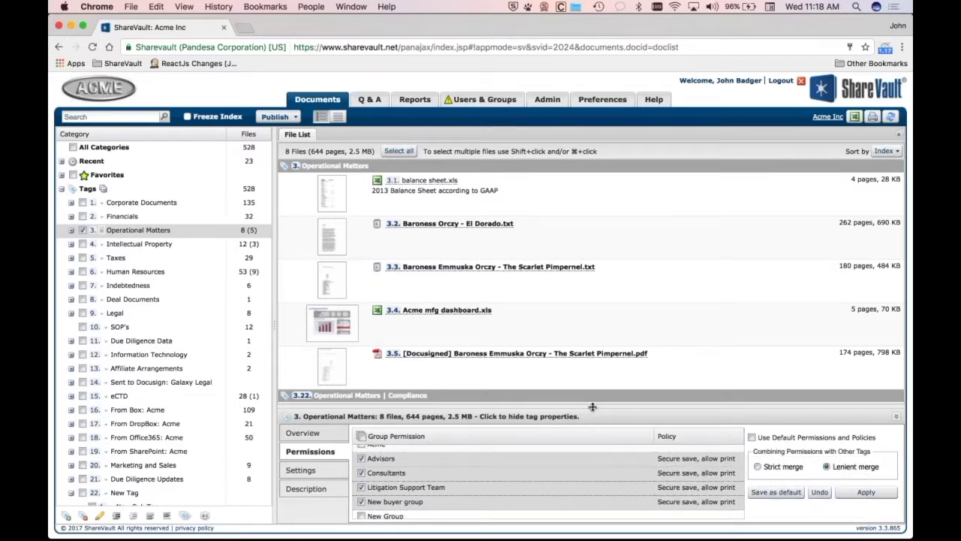
left_click_drag(592, 384, 593, 284)
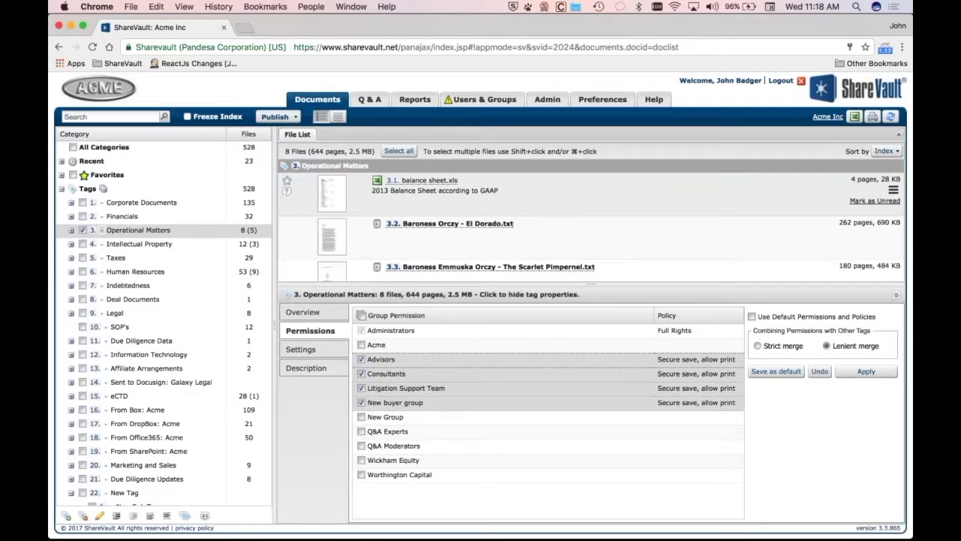
- Show the Litigation Support Team group's permissions under Users & Groups with all tags expanded
left_click(481, 99)
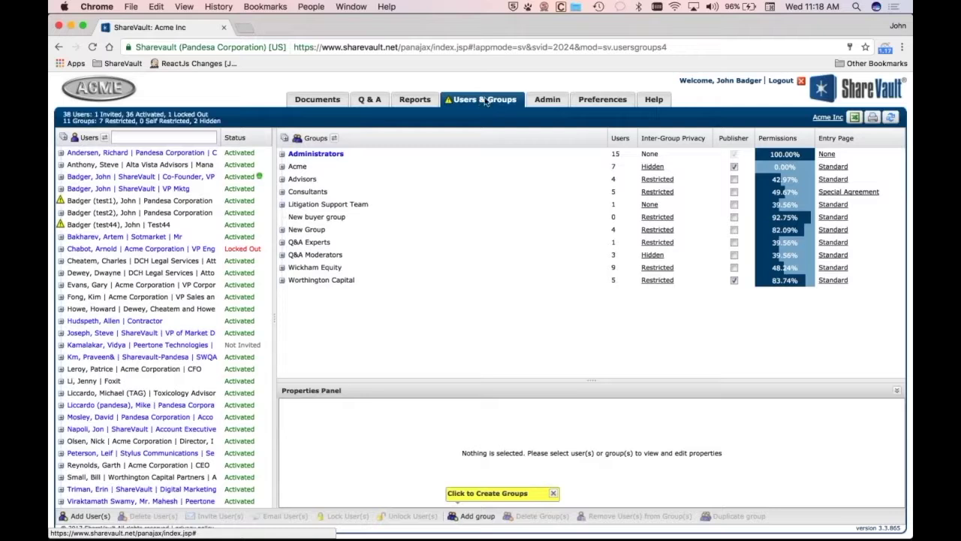
left_click(328, 205)
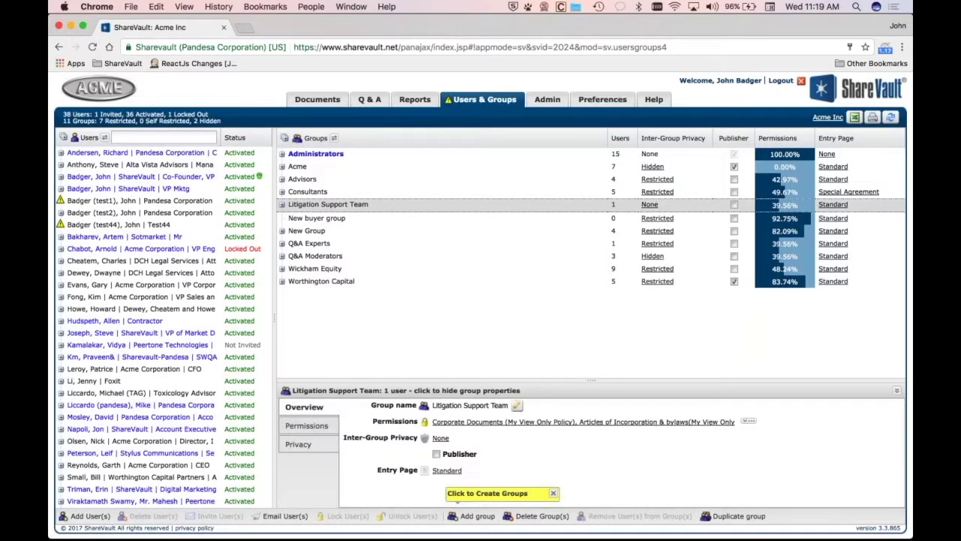
left_click(308, 425)
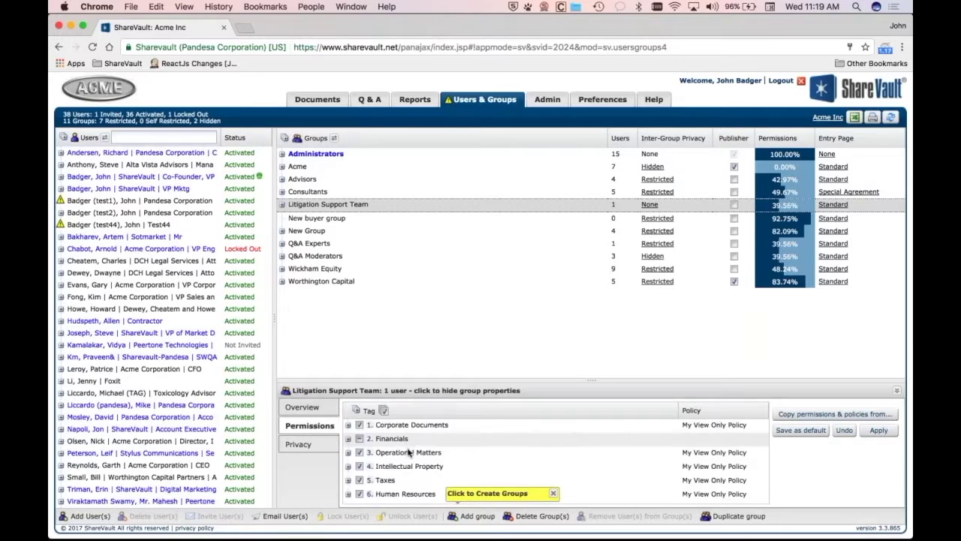
left_click(367, 412)
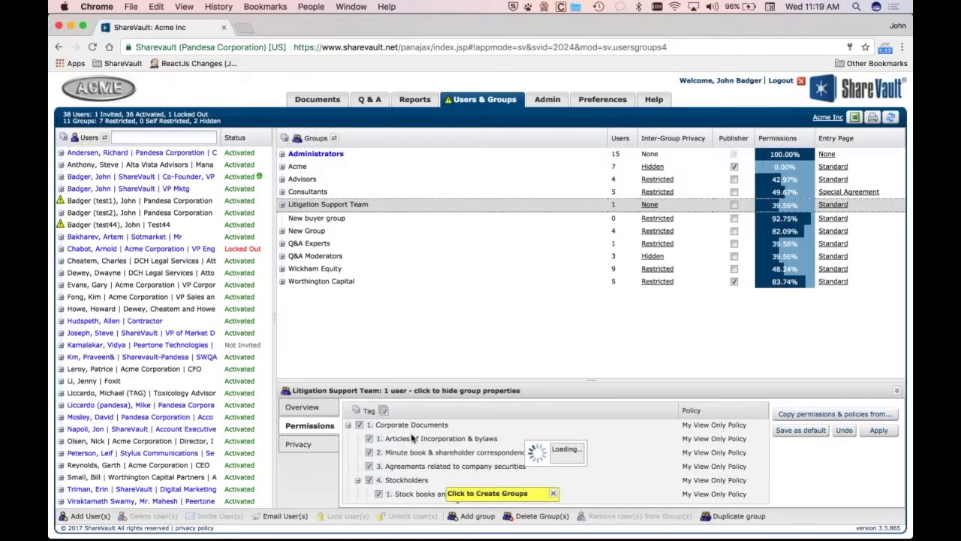
- Grant the Litigation Support Team access to Income Statement, P&L Statement and Working Capital under Financials
left_click(414, 438)
scroll(413, 440, "down", 1)
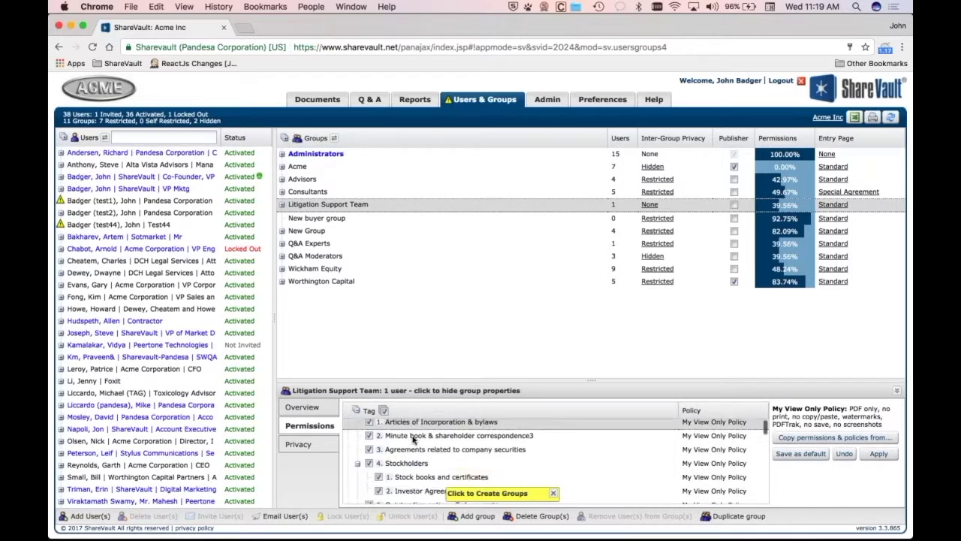
scroll(414, 438, "down", 5)
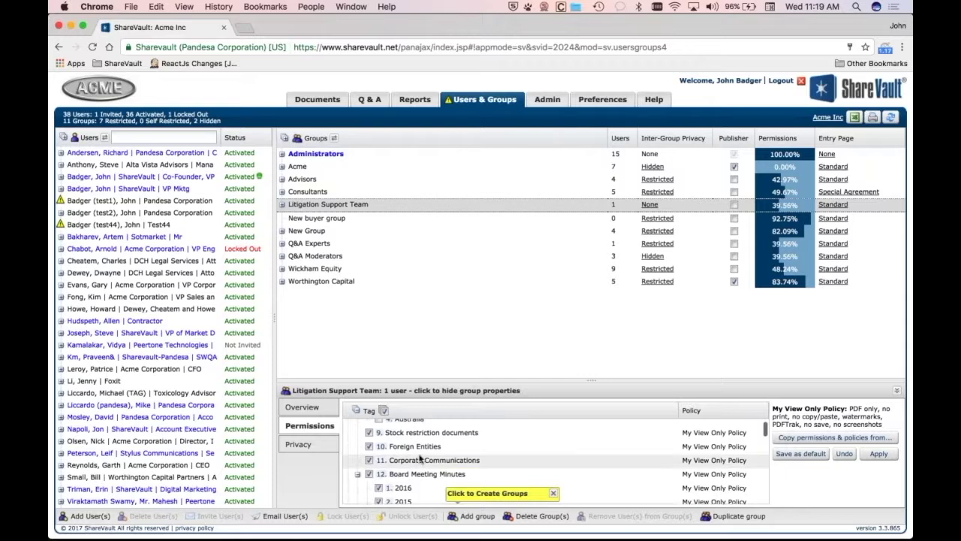
scroll(422, 481, "down", 3)
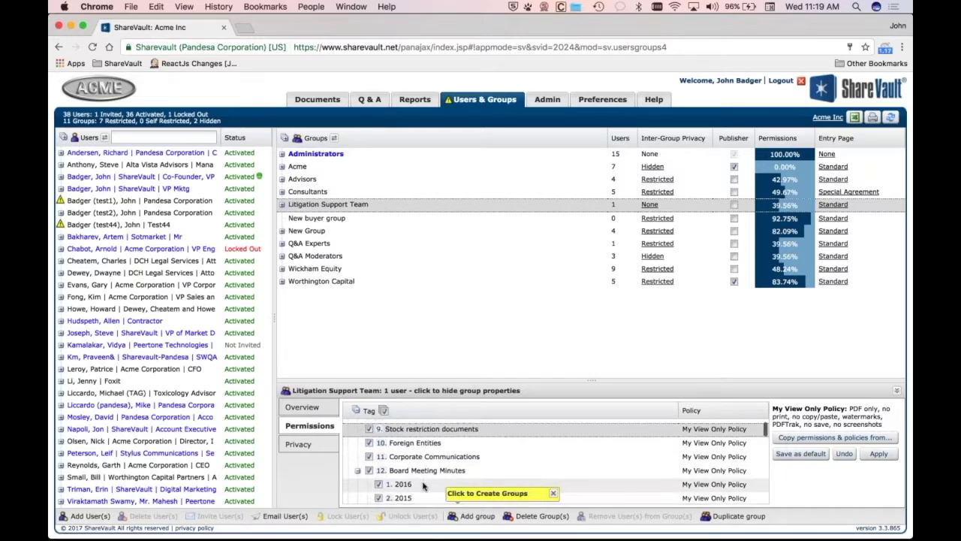
left_click_drag(591, 379, 594, 298)
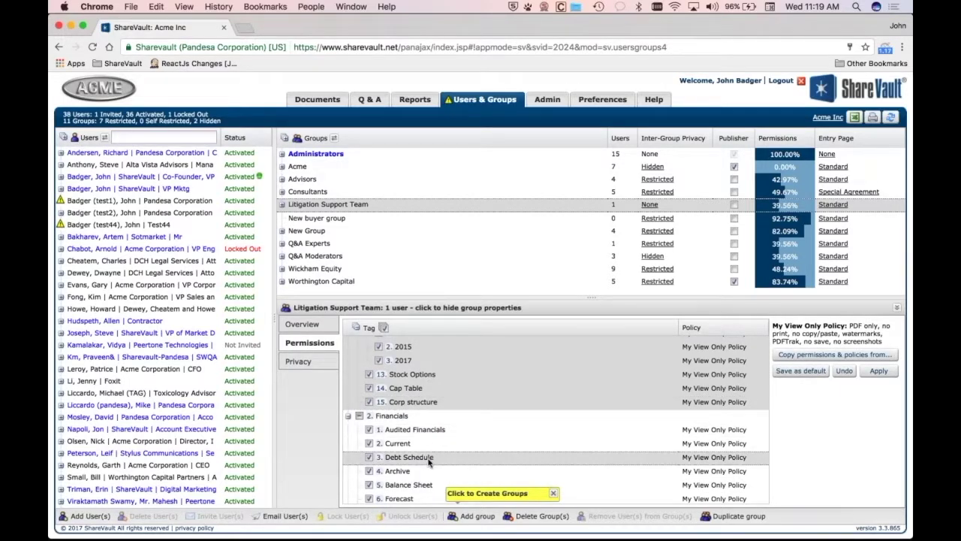
scroll(424, 494, "down", 1)
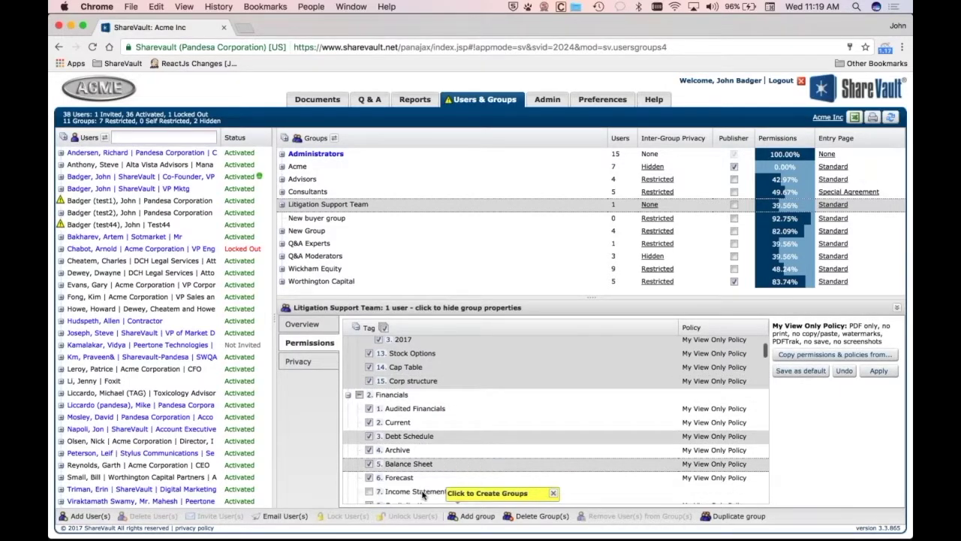
scroll(423, 494, "down", 3)
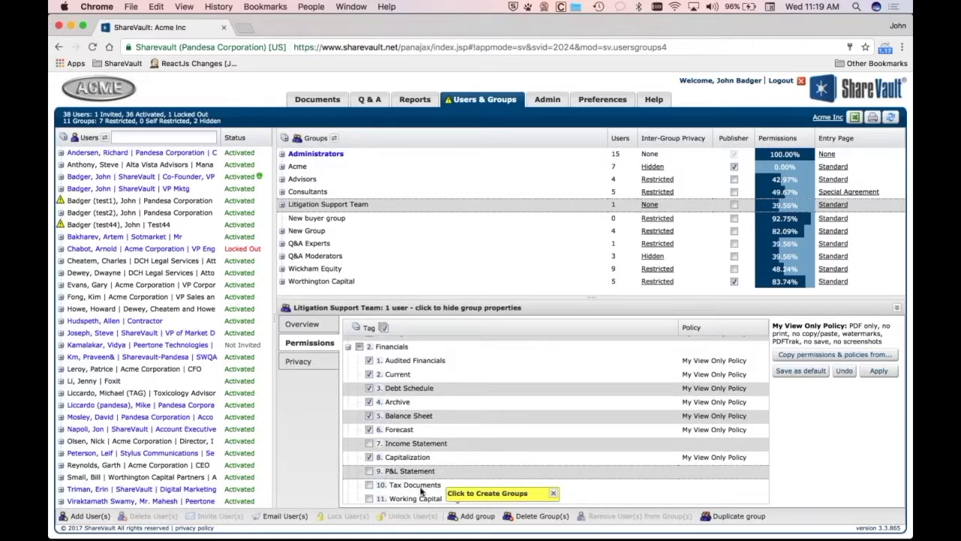
left_click(729, 385)
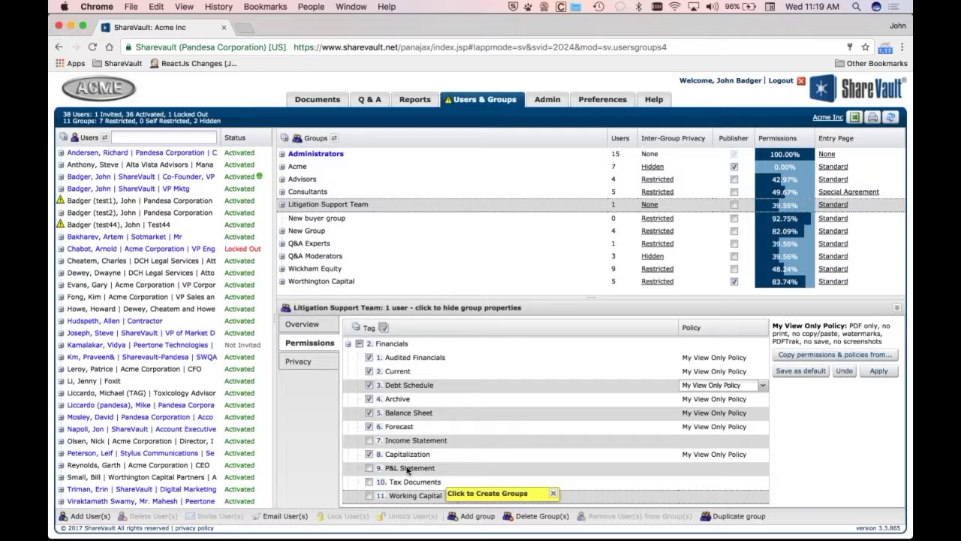
left_click(369, 496)
- Set the Litigation Support Team's policy for the Debt Schedule tag to Access Original
left_click(757, 388)
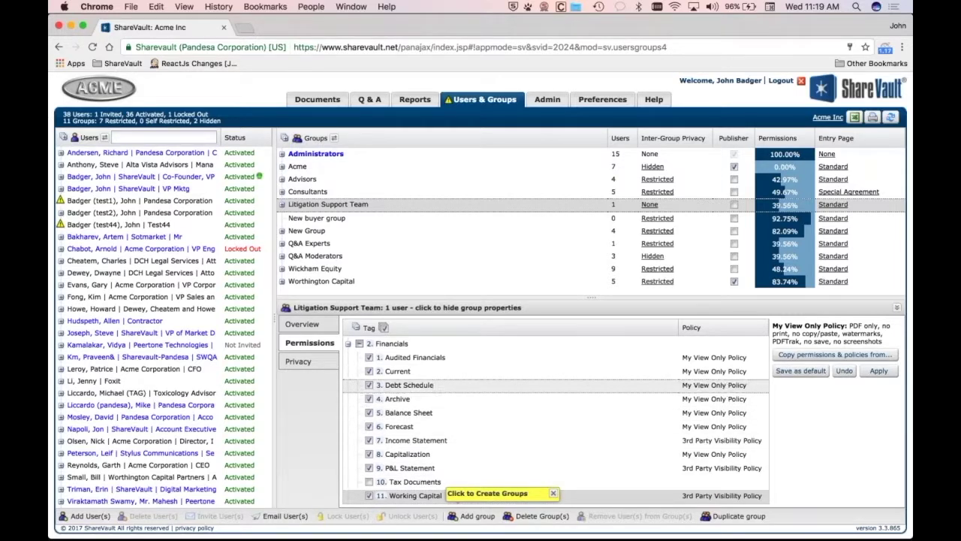
left_click(762, 385)
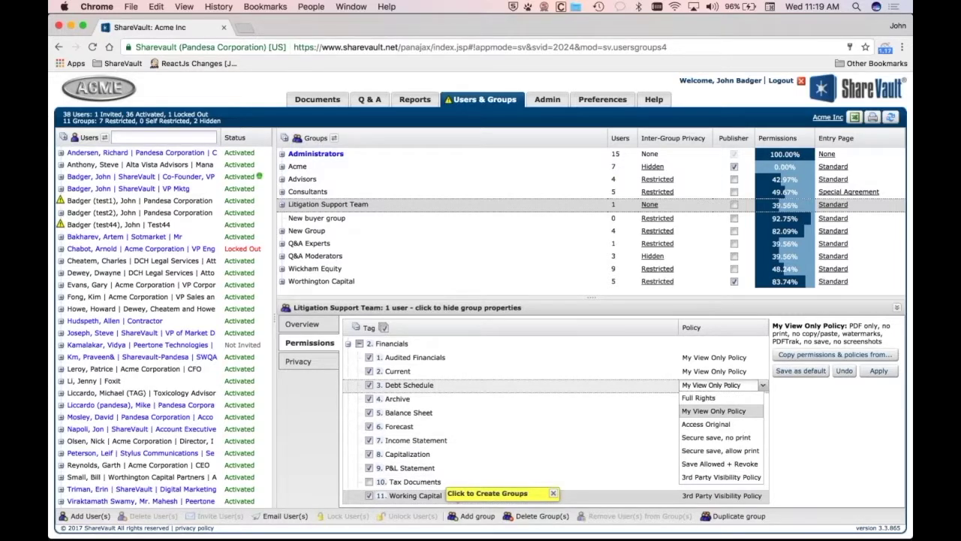
left_click(710, 425)
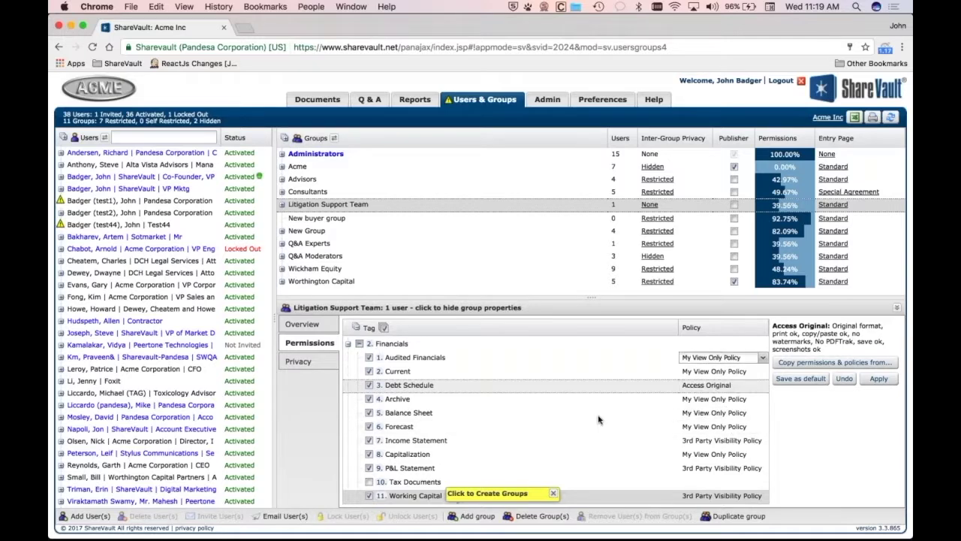
- Select all subtags from Audited Financials through Working Capital and set the policy of the permitted ones to Access Original
left_click(400, 358)
left_click(401, 358, "shift")
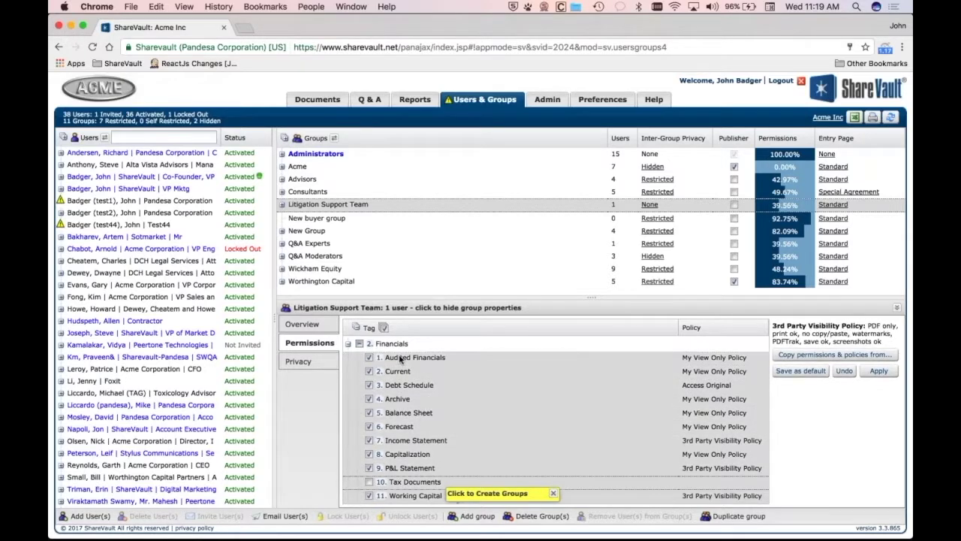
left_click(721, 357)
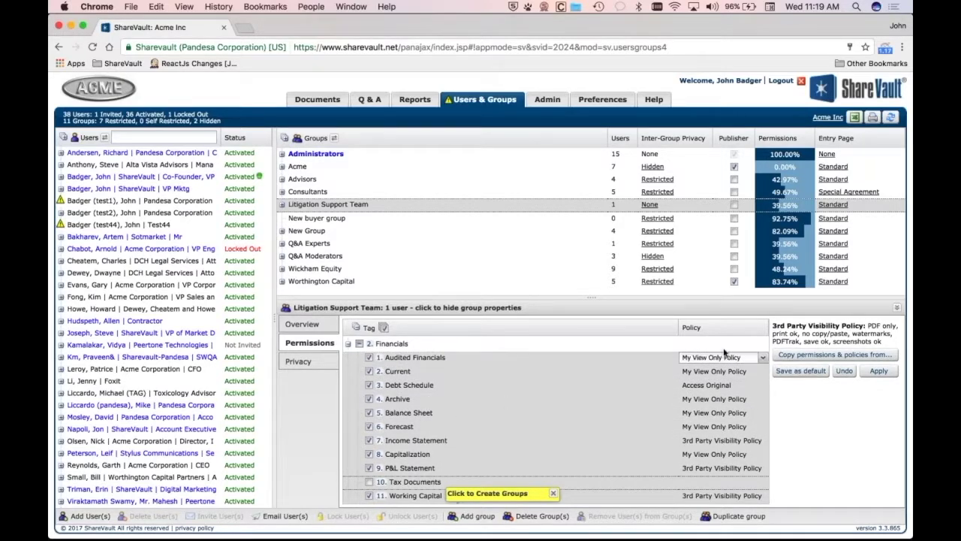
left_click(706, 397)
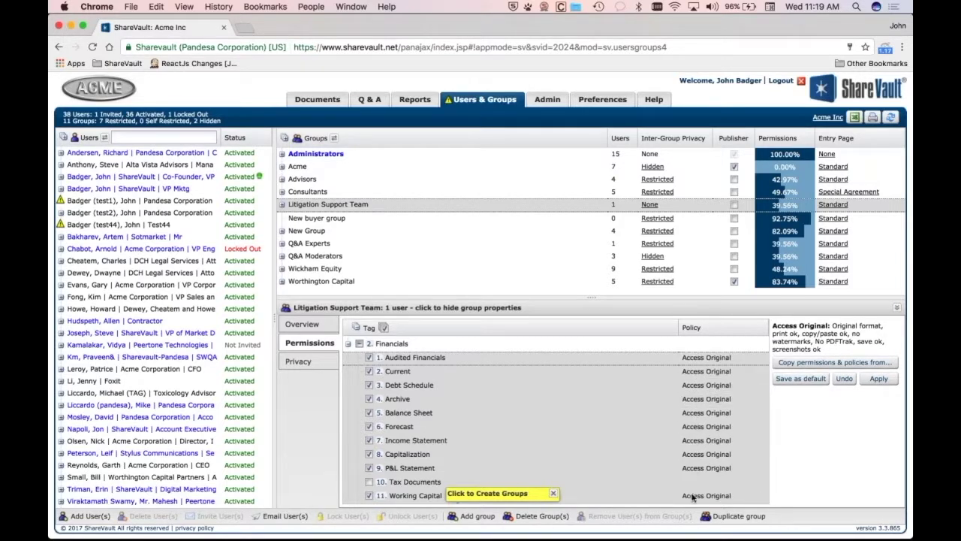
- Open the policy choice of the Audited Financials tag for the selected Financials subtags
left_click(701, 358)
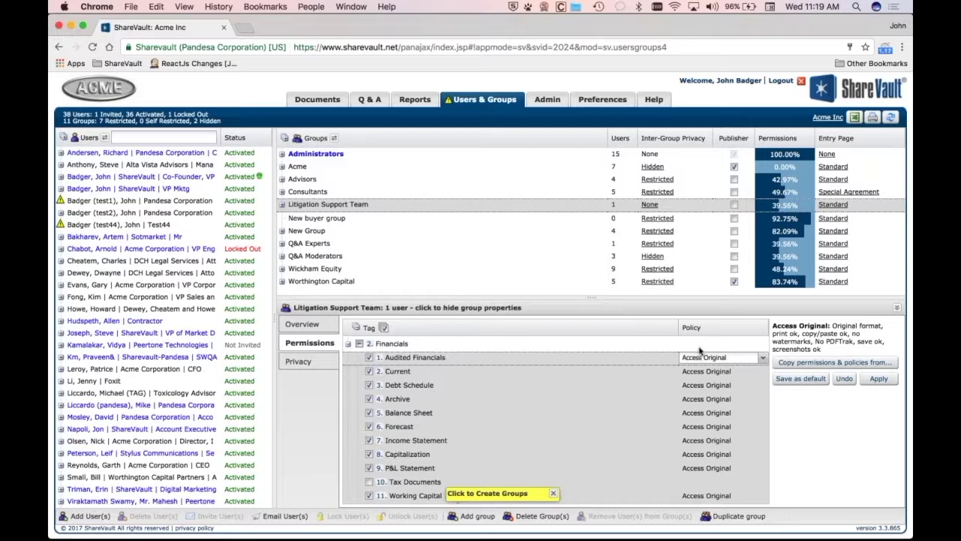